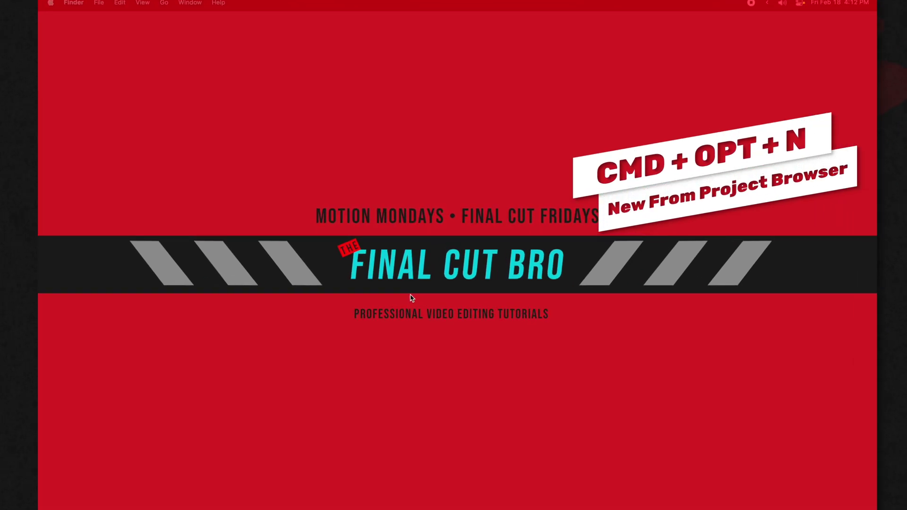
Create a new Final Cut Title project at 4K Ultra HD, 59.94 fps, 10 seconds long
{"action": "key", "text": "super+alt+n"}
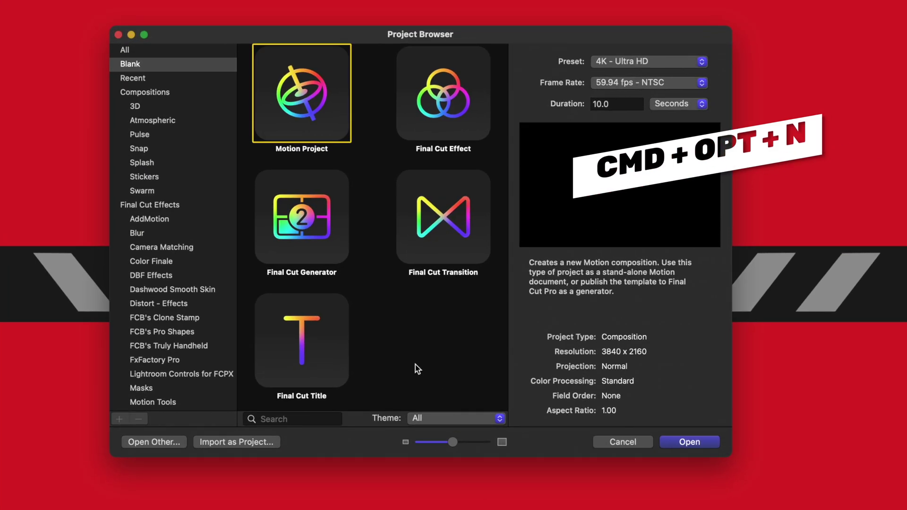
{"action": "left_click", "coordinate": [299, 321]}
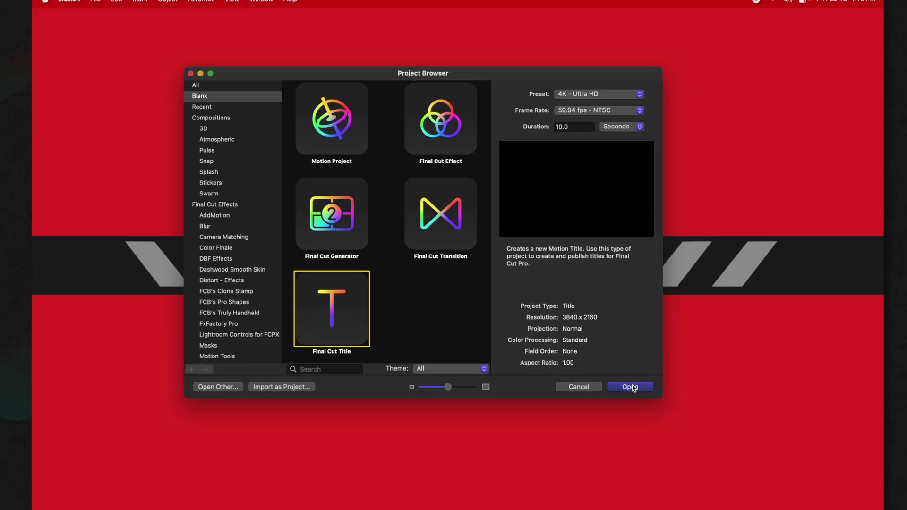
{"action": "left_click", "coordinate": [633, 386]}
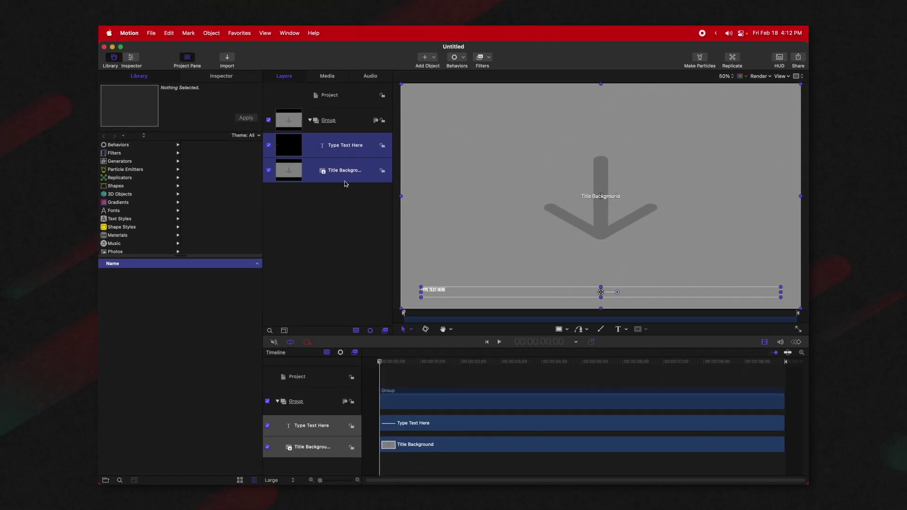
Delete the placeholder layers and add a text layer reading 'LIKE AND SUBSCRIBE AND YOU WILL WIN!'
{"action": "key", "text": "Delete"}
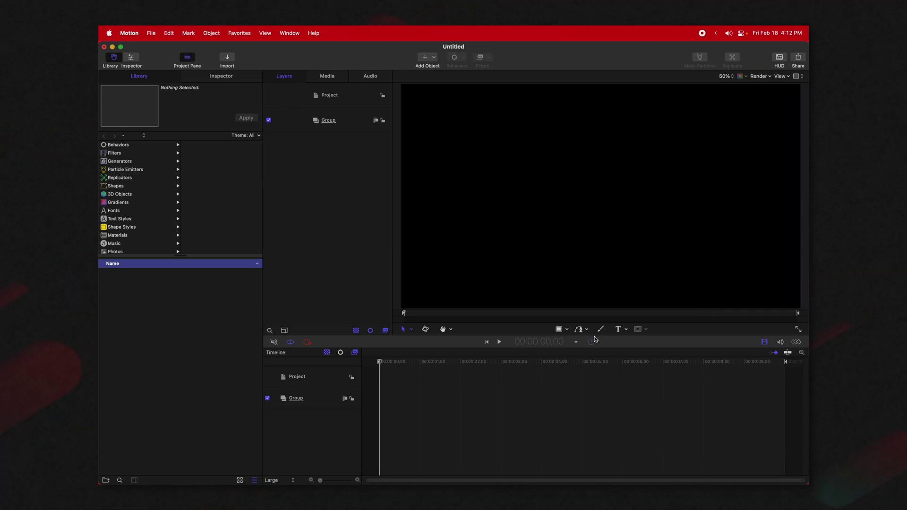
{"action": "left_click", "coordinate": [584, 191]}
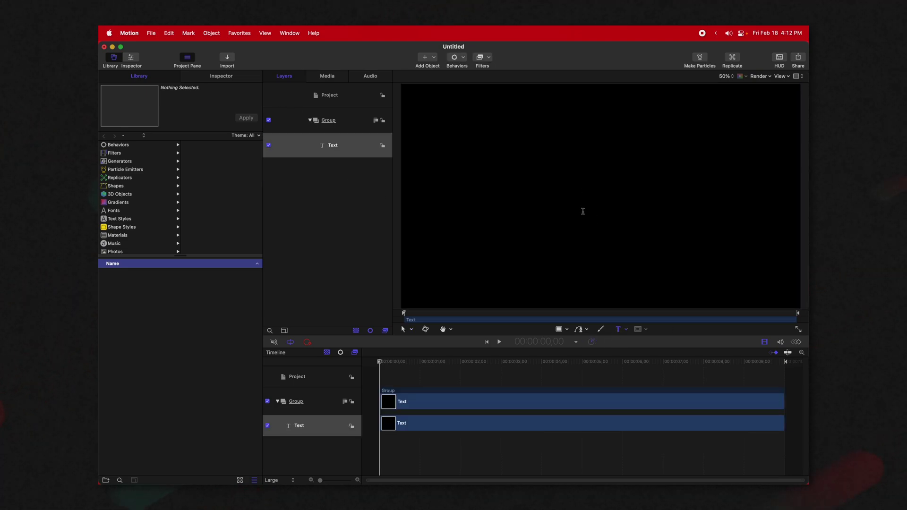
{"action": "type", "text": "LIKE AND SUBSCRIBE AN"}
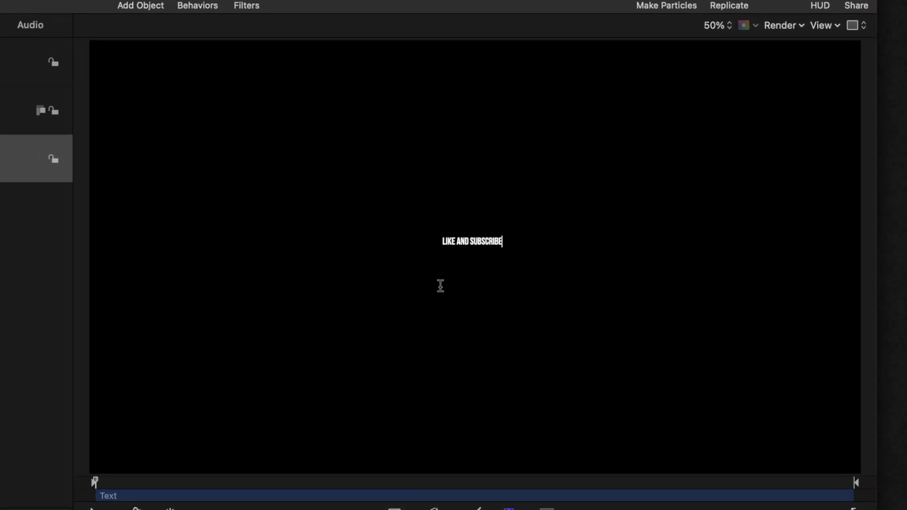
{"action": "type", "text": "D YOU WILL WIN!"}
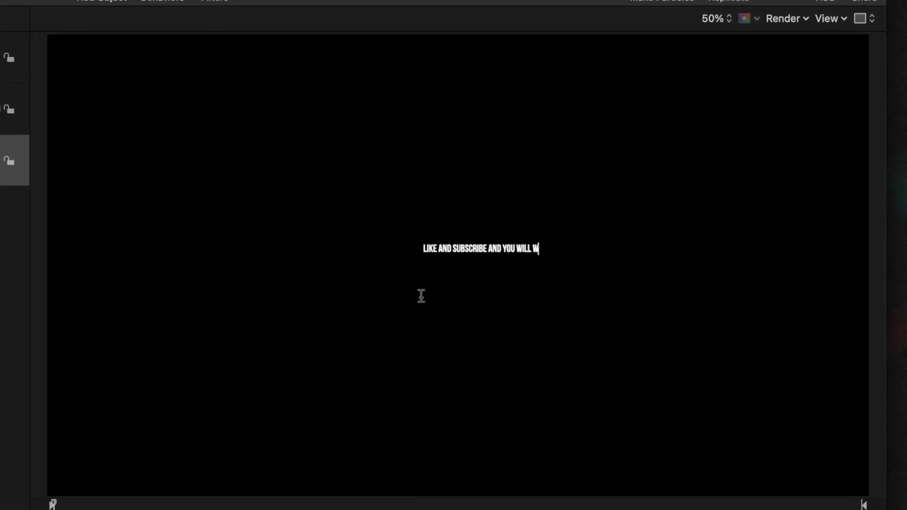
Set the title text size to 300 and centre-align it
{"action": "left_click", "coordinate": [226, 97]}
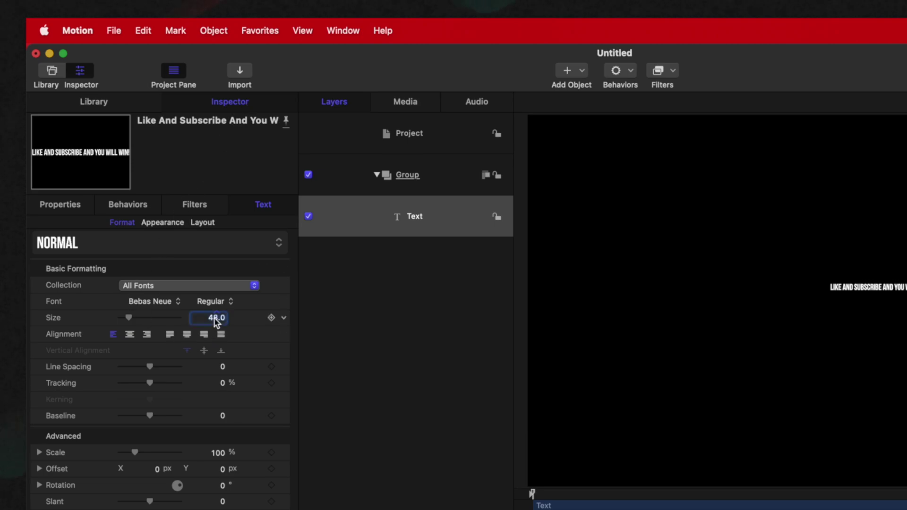
{"action": "type", "text": "300"}
{"action": "key", "text": "Return"}
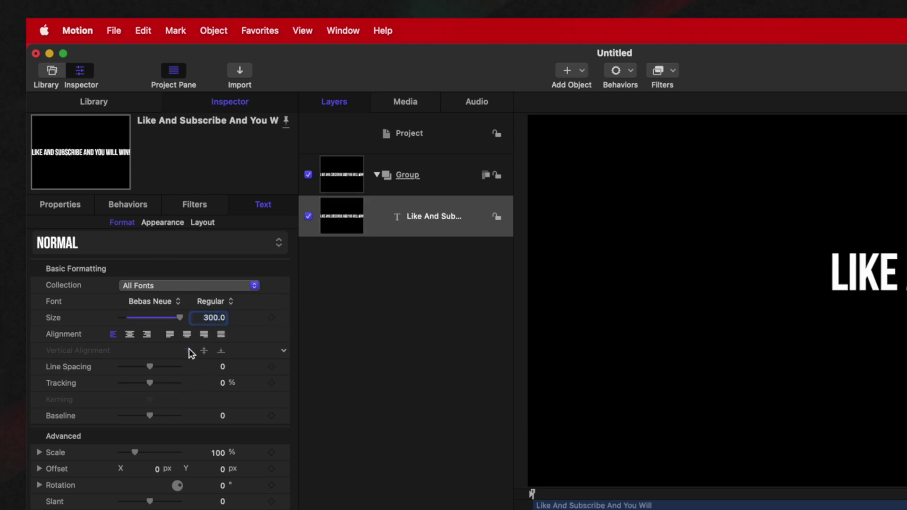
{"action": "left_click", "coordinate": [130, 335]}
Reset the text layer's Position to 0, 0 to centre it in the frame
{"action": "left_click", "coordinate": [81, 205]}
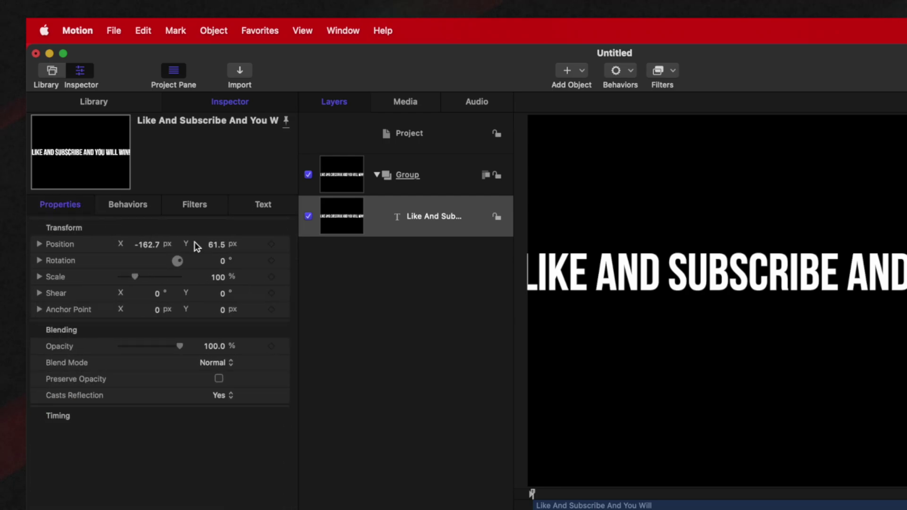
{"action": "left_click", "coordinate": [283, 230]}
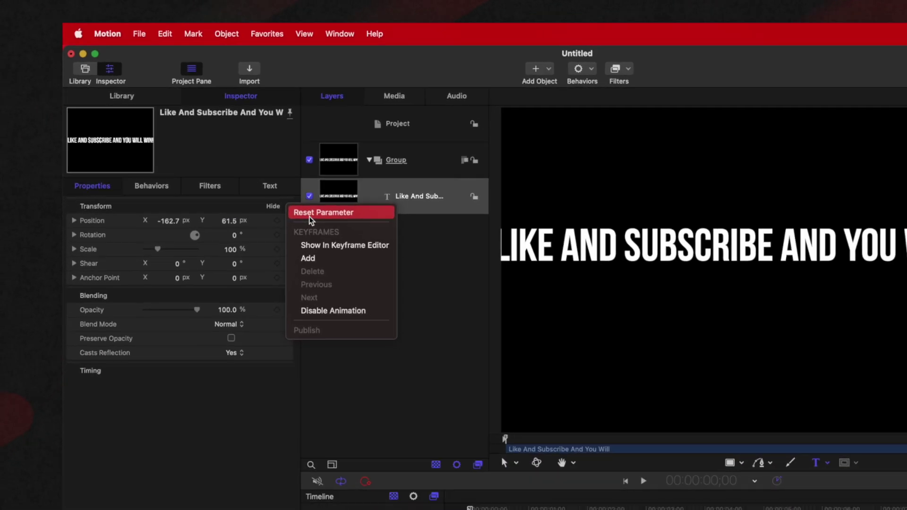
{"action": "left_click", "coordinate": [297, 234]}
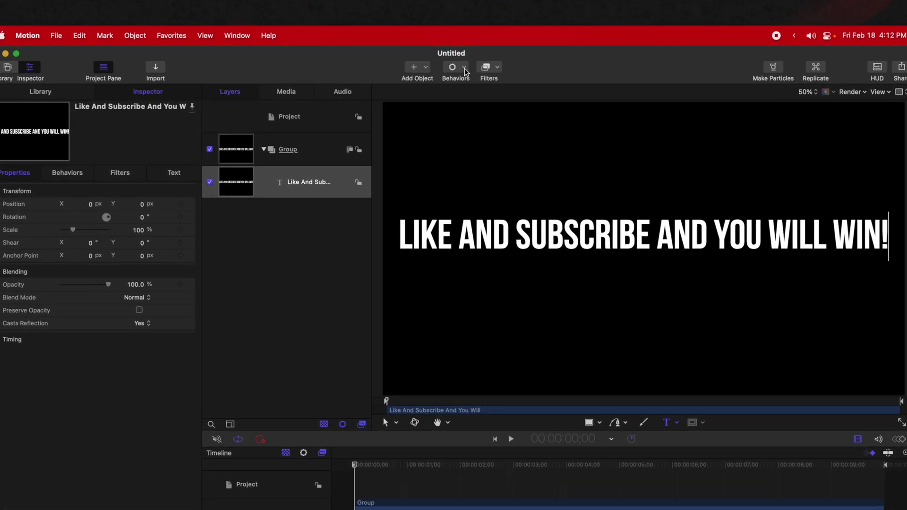
Add a Sequence Text behavior to the title text layer
{"action": "left_click", "coordinate": [464, 58]}
{"action": "mouse_move", "coordinate": [477, 264]}
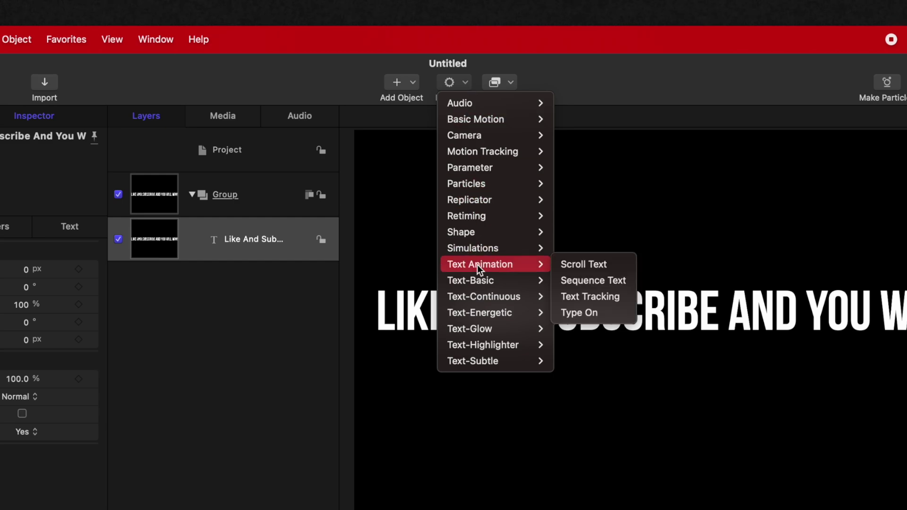
{"action": "left_click", "coordinate": [563, 279]}
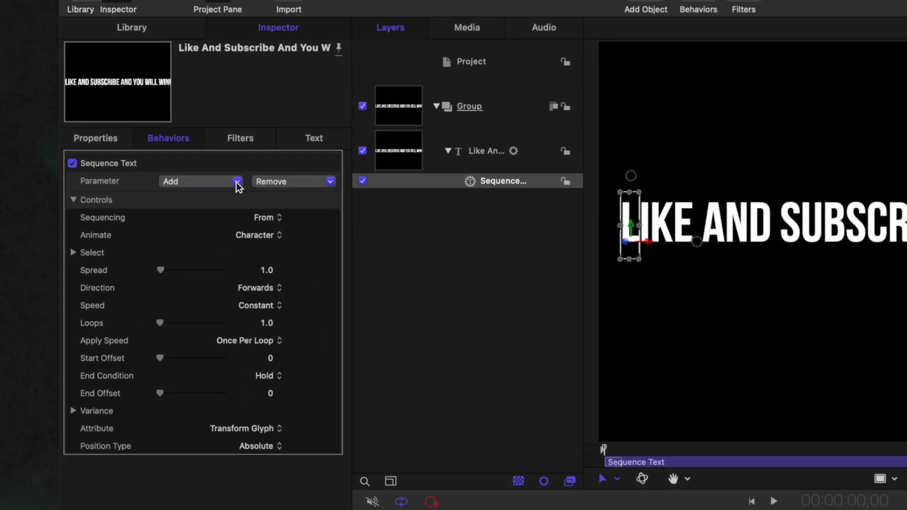
Add Face Opacity to the sequenced parameters and start lowering it
{"action": "left_click", "coordinate": [215, 182]}
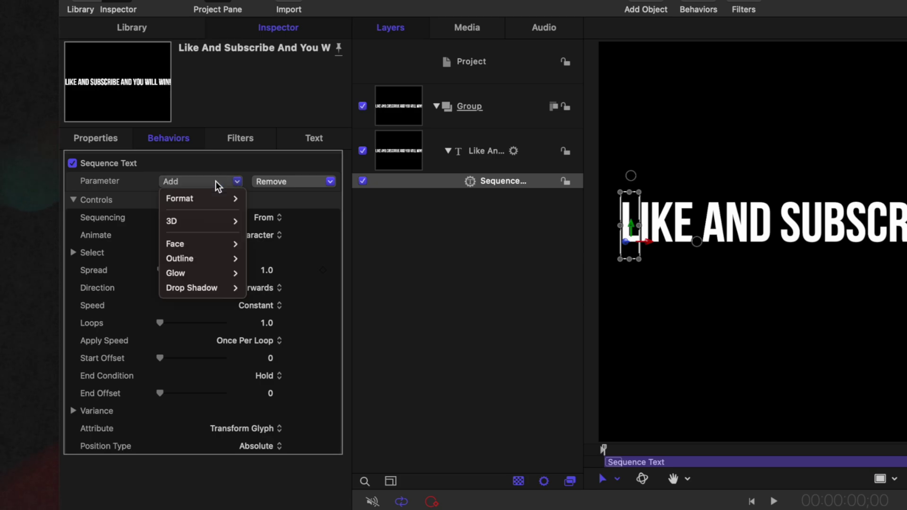
{"action": "mouse_move", "coordinate": [205, 239]}
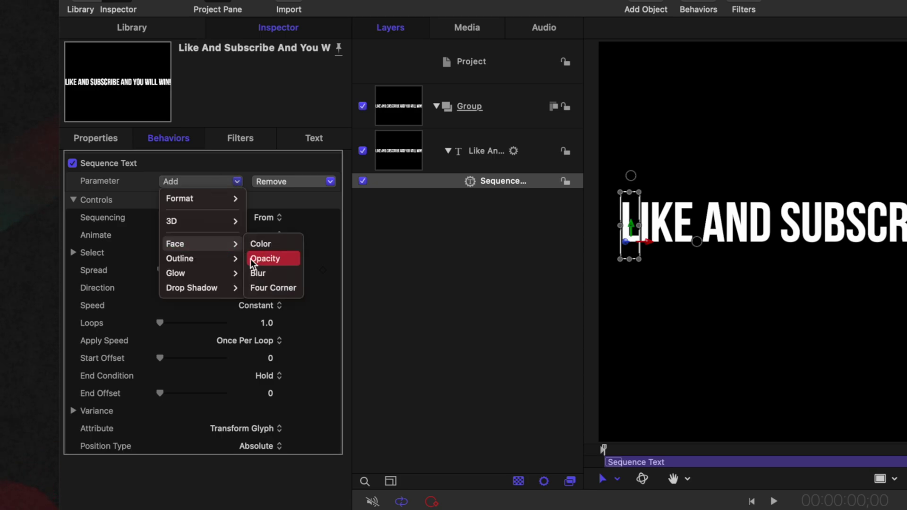
{"action": "left_click", "coordinate": [262, 259]}
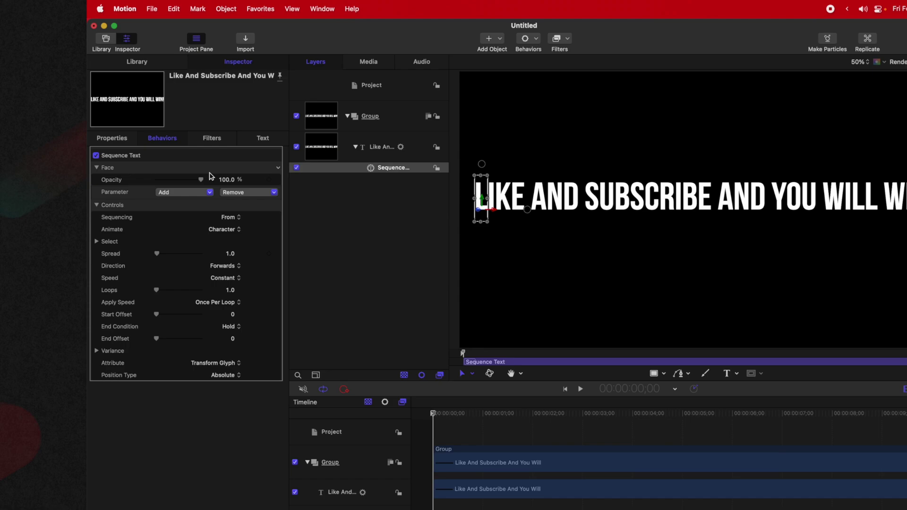
{"action": "left_click_drag", "start_coordinate": [202, 180], "coordinate": [100, 174]}
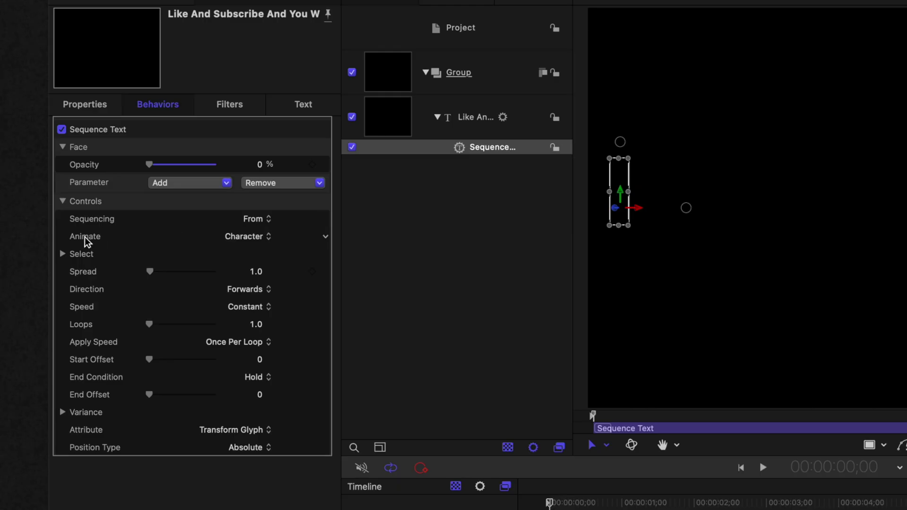
Animate the sequence by Word instead of Character, with Spread set to 0
{"action": "left_click", "coordinate": [237, 238]}
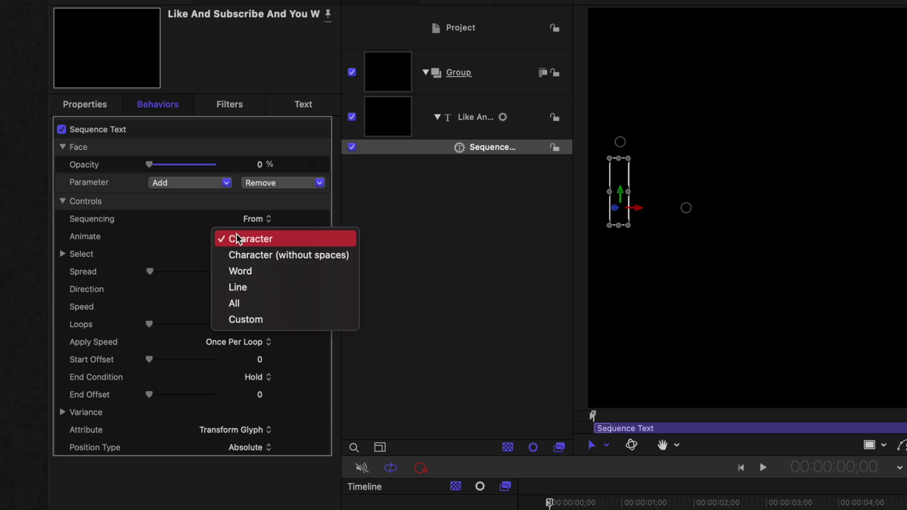
{"action": "left_click", "coordinate": [250, 269]}
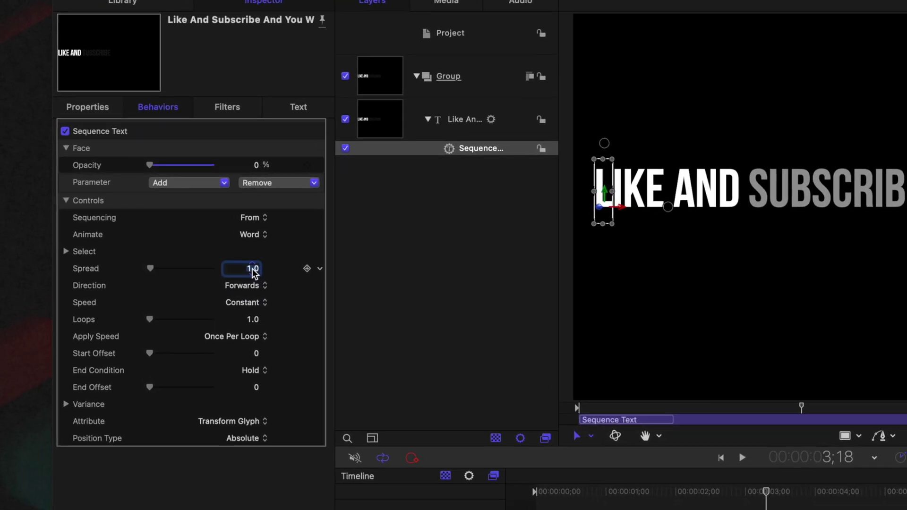
{"action": "left_click_drag", "start_coordinate": [256, 275], "coordinate": [236, 275]}
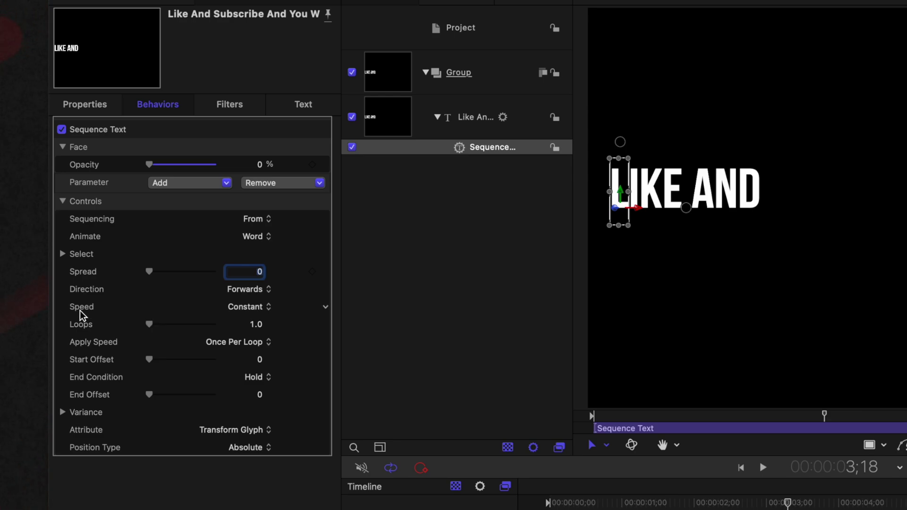
Set Sequence Text Speed to Custom at 1.0% and publish the Custom Speed parameter
{"action": "left_click", "coordinate": [257, 313]}
{"action": "left_click", "coordinate": [263, 405]}
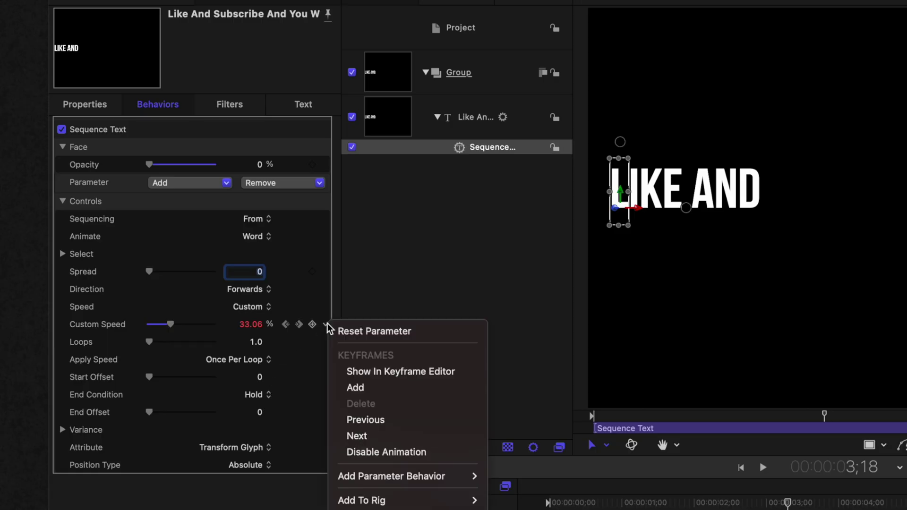
{"action": "left_click", "coordinate": [332, 330]}
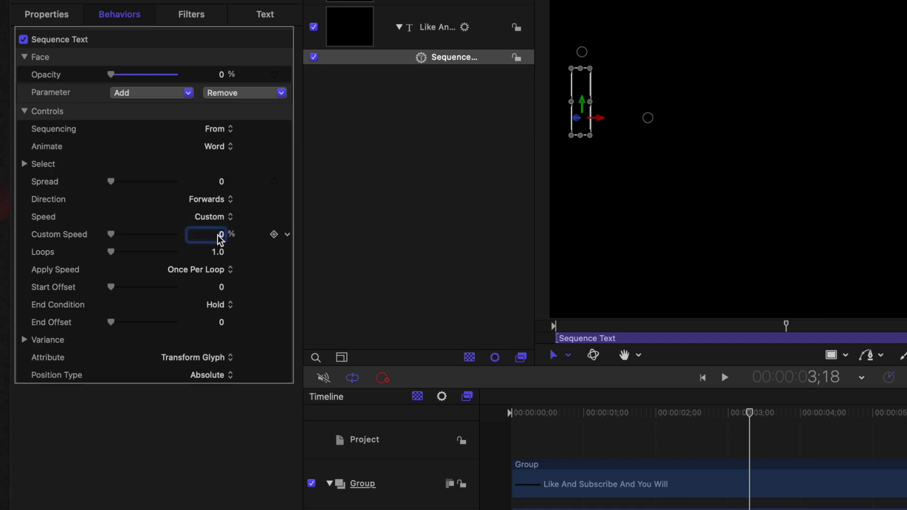
{"action": "type", "text": "1.0"}
{"action": "left_click", "coordinate": [287, 235]}
{"action": "left_click", "coordinate": [317, 435]}
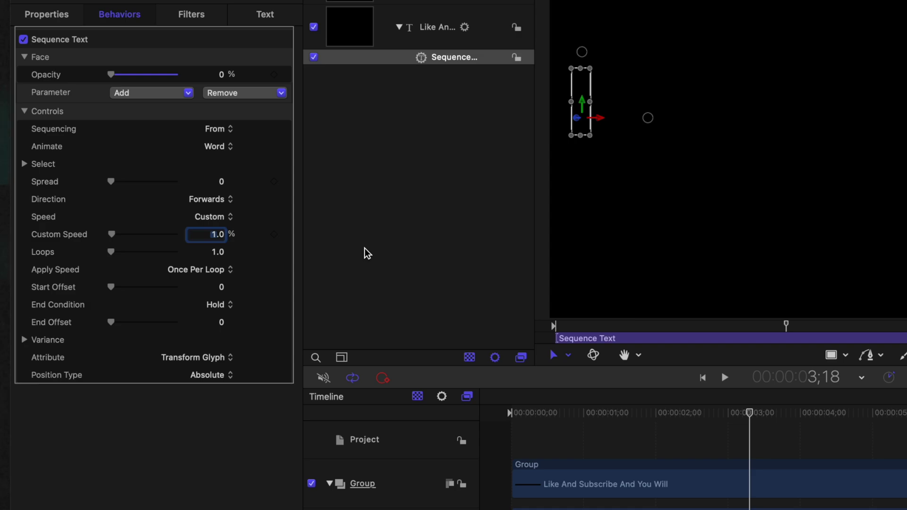
Publish the title template as 'Speech To Text Animator' in the Tutorials category
{"action": "key", "text": "super+s"}
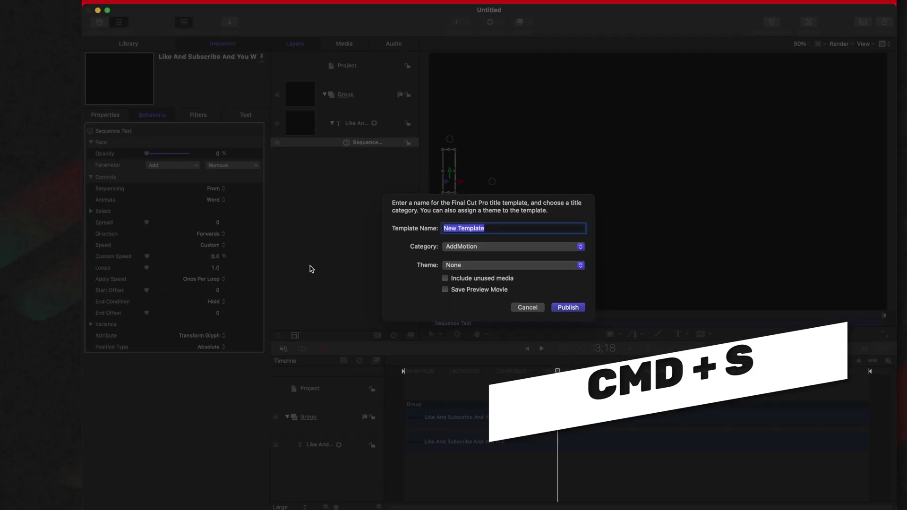
{"action": "type", "text": "Speech To Text Animator"}
{"action": "left_click", "coordinate": [451, 257]}
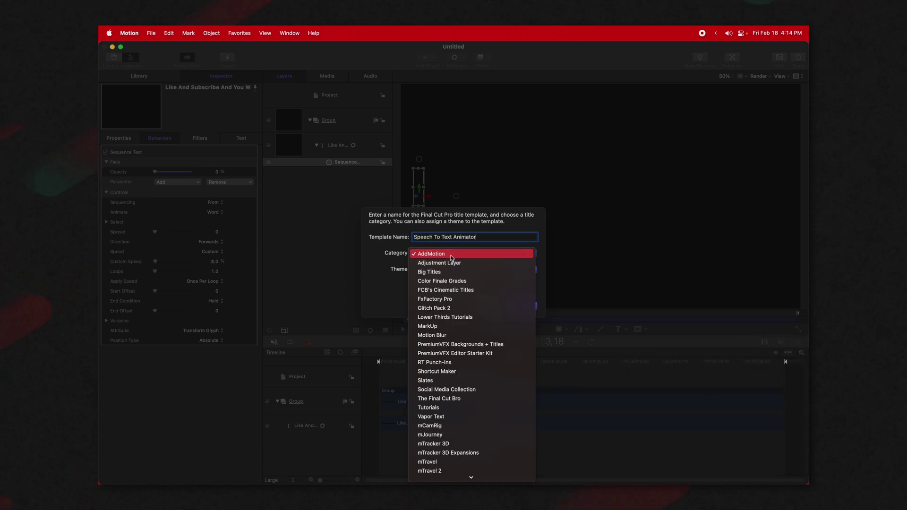
{"action": "left_click", "coordinate": [470, 370]}
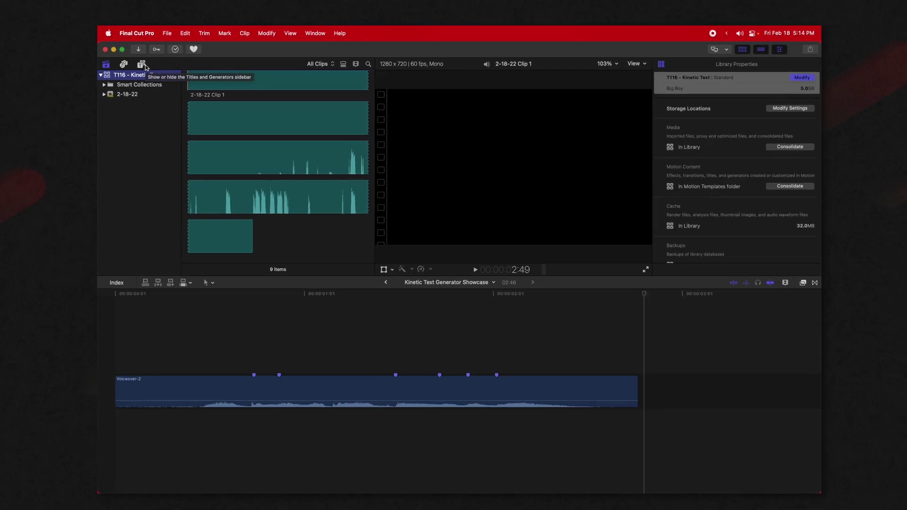
Add the Tutorials title Speech To Text Animator to the timeline, positioned before the first marker
{"action": "left_click", "coordinate": [142, 65]}
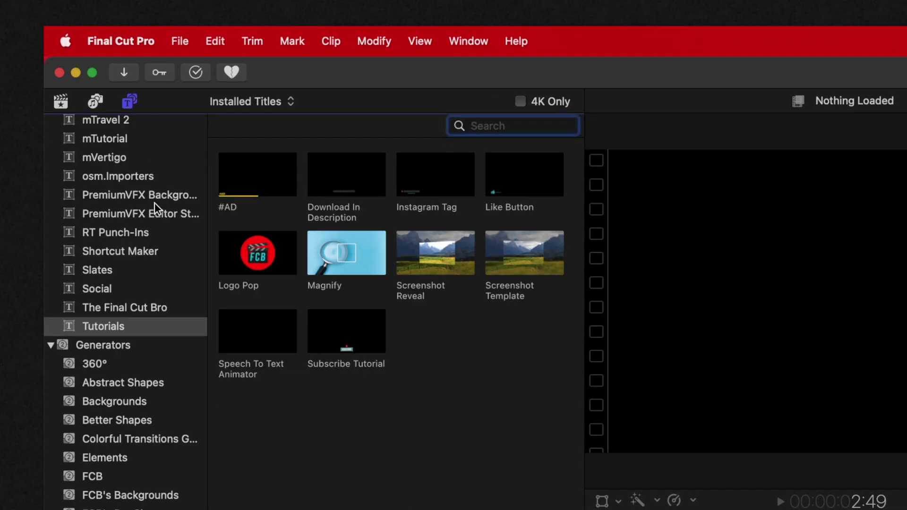
{"action": "left_click", "coordinate": [130, 330]}
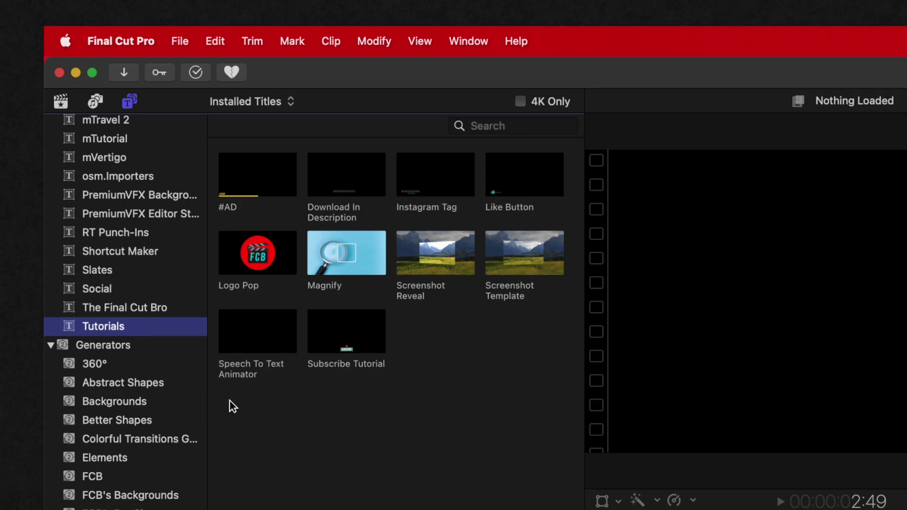
{"action": "left_click", "coordinate": [239, 339]}
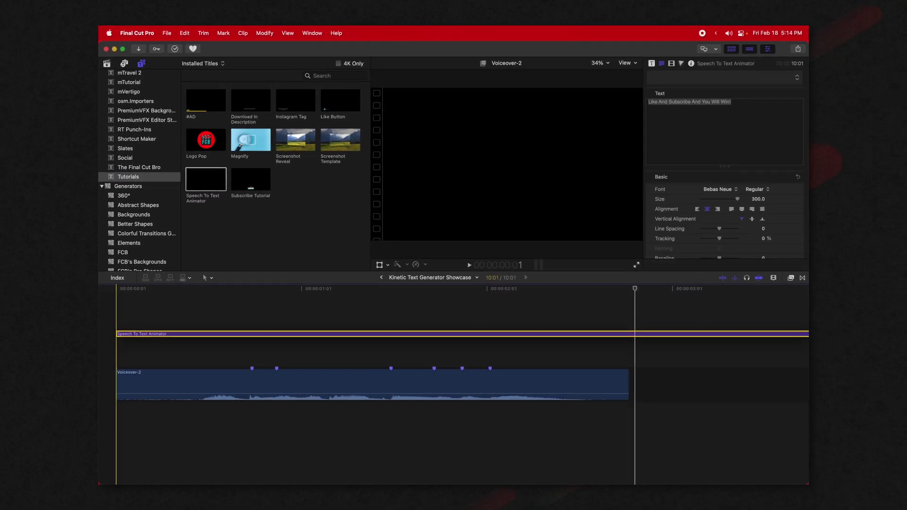
{"action": "mouse_move", "coordinate": [215, 293]}
{"action": "left_mouse_down"}
{"action": "mouse_move", "coordinate": [238, 292]}
{"action": "mouse_move", "coordinate": [207, 293]}
{"action": "left_mouse_up"}
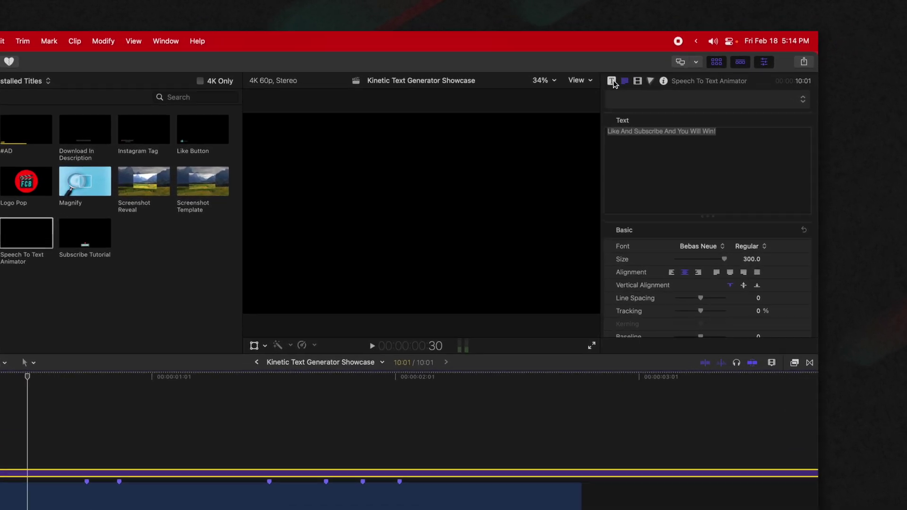
Keyframe Custom Speed at the start, then raise it at the first marker to reveal 'LIKE AND'
{"action": "left_click", "coordinate": [647, 64]}
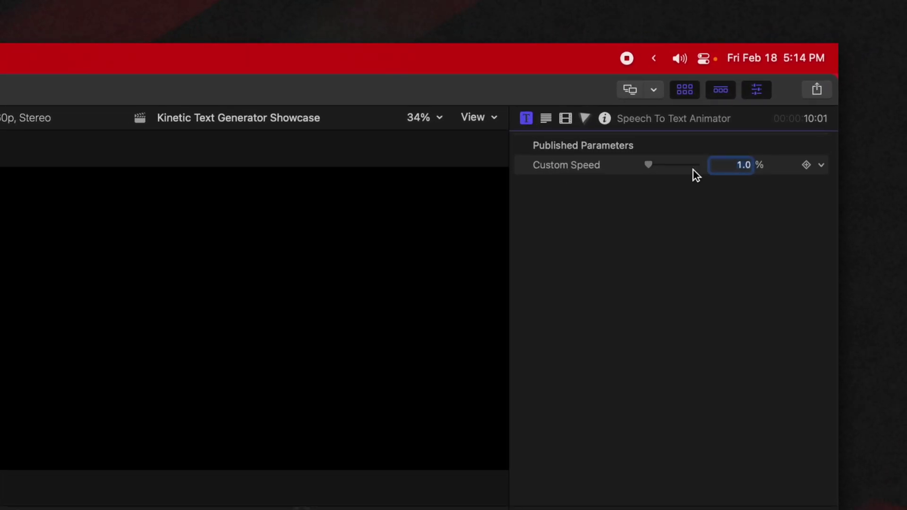
{"action": "left_click", "coordinate": [805, 166]}
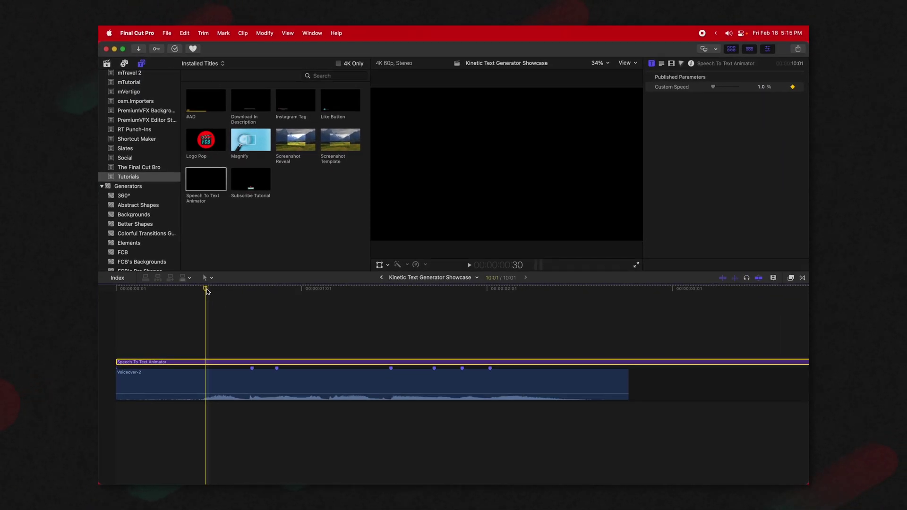
{"action": "left_click_drag", "start_coordinate": [207, 291], "coordinate": [250, 293]}
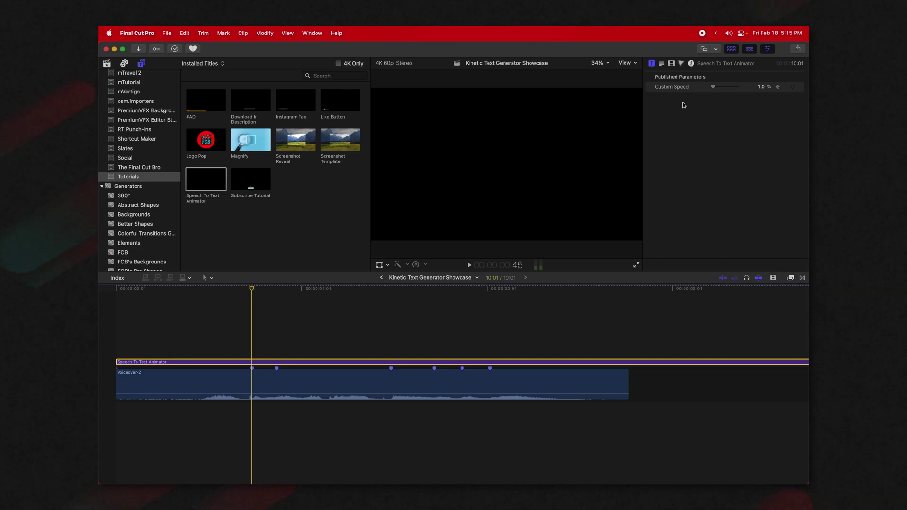
{"action": "left_click_drag", "start_coordinate": [714, 87], "coordinate": [723, 87]}
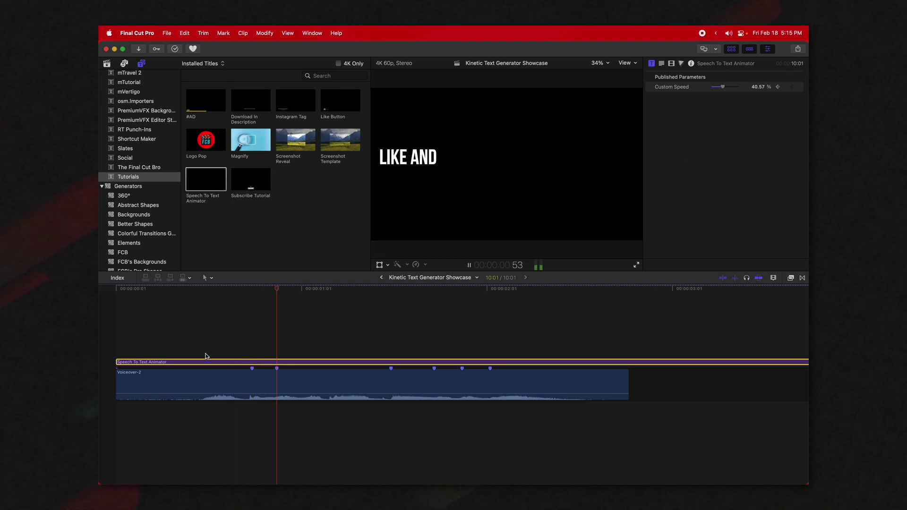
Raise Custom Speed at the following markers to reveal 'SUBSCRIBE' and the next 'AND', then play back
{"action": "left_click", "coordinate": [310, 289]}
{"action": "left_click", "coordinate": [307, 289]}
{"action": "left_click_drag", "start_coordinate": [708, 87], "coordinate": [725, 88]}
{"action": "key", "text": "space"}
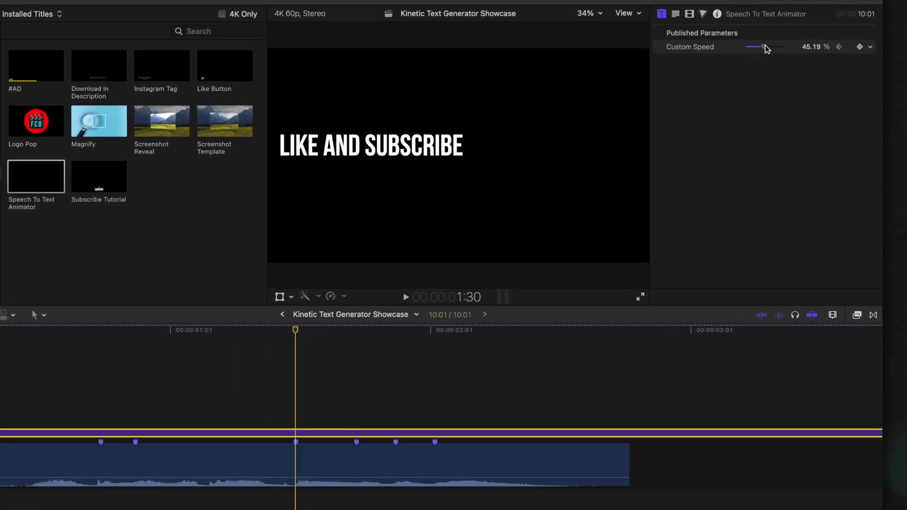
{"action": "left_click_drag", "start_coordinate": [766, 47], "coordinate": [772, 49]}
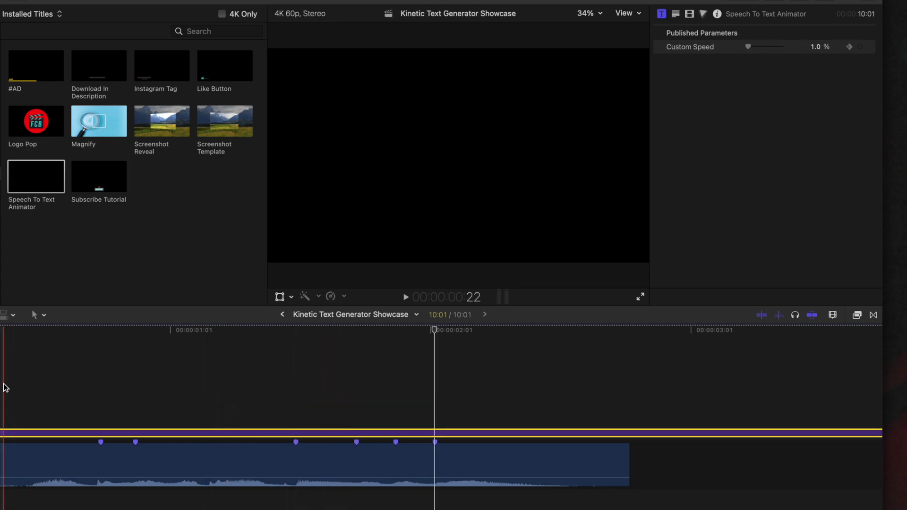
{"action": "key", "text": "space"}
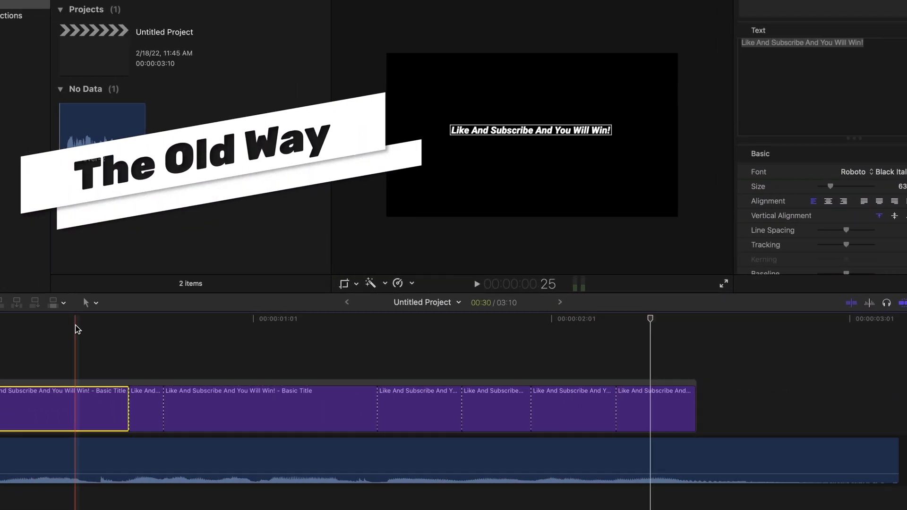
Delete trailing words from successive Basic Title clips, including removing 'Win!' from one clip
{"action": "left_click_drag", "start_coordinate": [741, 43], "coordinate": [725, 98]}
{"action": "left_click", "coordinate": [269, 409]}
{"action": "key", "text": "BackSpace"}
{"action": "mouse_move", "coordinate": [863, 43]}
{"action": "left_mouse_down"}
{"action": "mouse_move", "coordinate": [792, 42]}
{"action": "mouse_move", "coordinate": [853, 41]}
{"action": "left_mouse_up"}
{"action": "left_click", "coordinate": [419, 409]}
{"action": "key", "text": "BackSpace"}
{"action": "left_click", "coordinate": [496, 409]}
{"action": "key", "text": "BackSpace"}
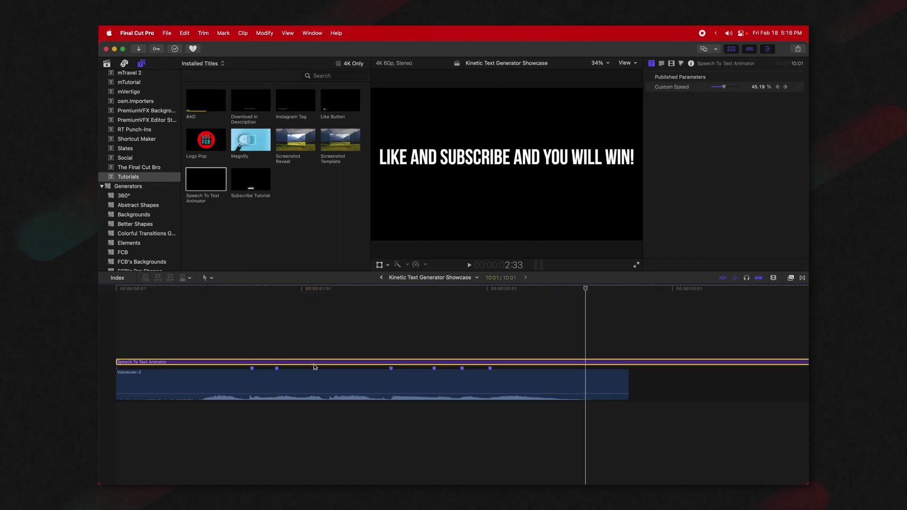
Insert a line break in the title text before the second And
{"action": "left_click", "coordinate": [661, 64]}
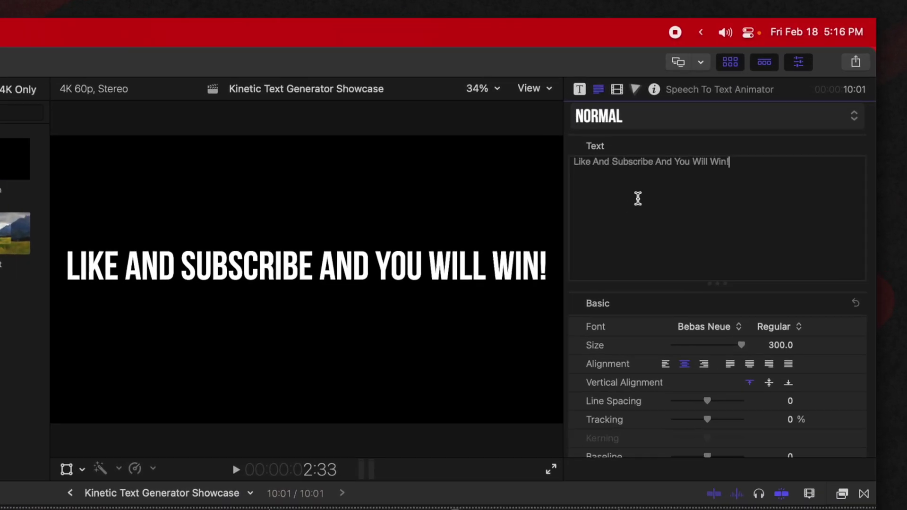
{"action": "left_click", "coordinate": [679, 127]}
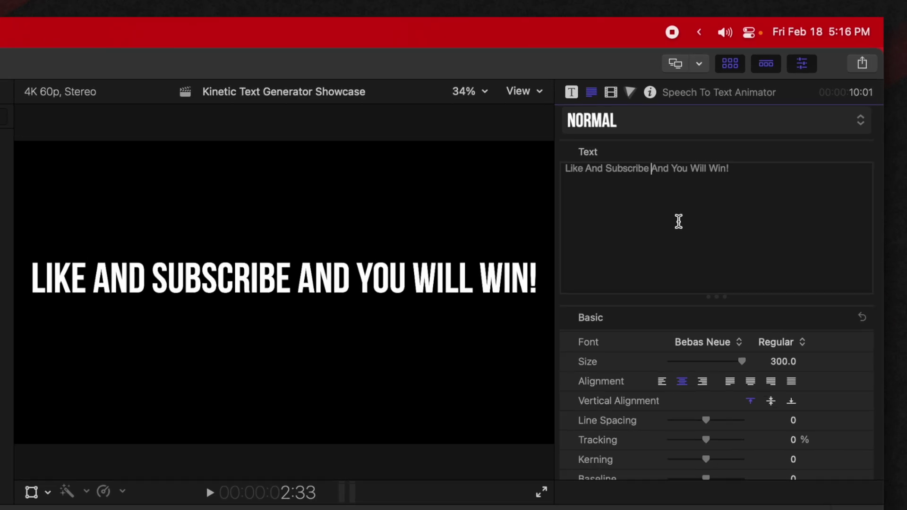
{"action": "key", "text": "Return"}
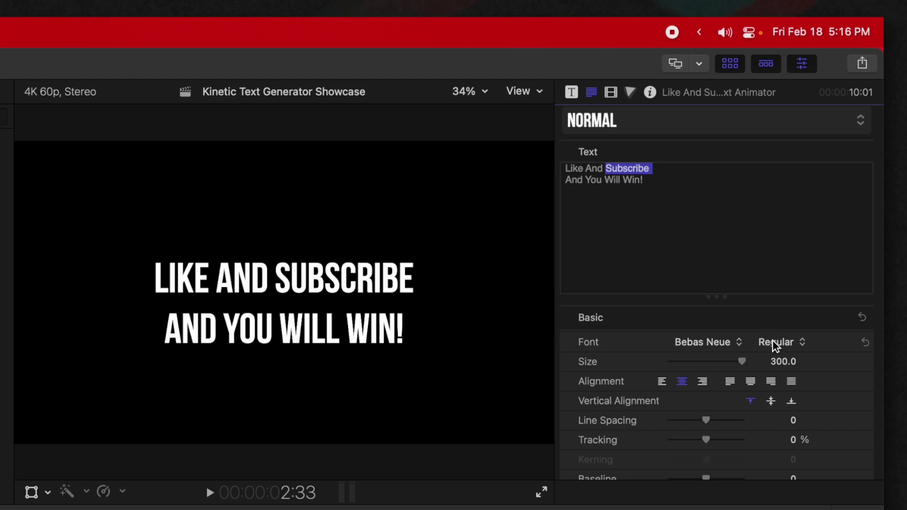
Set Subscribe's size to 454 and the second And's to 391, then play the title
{"action": "left_click_drag", "start_coordinate": [778, 364], "coordinate": [798, 350]}
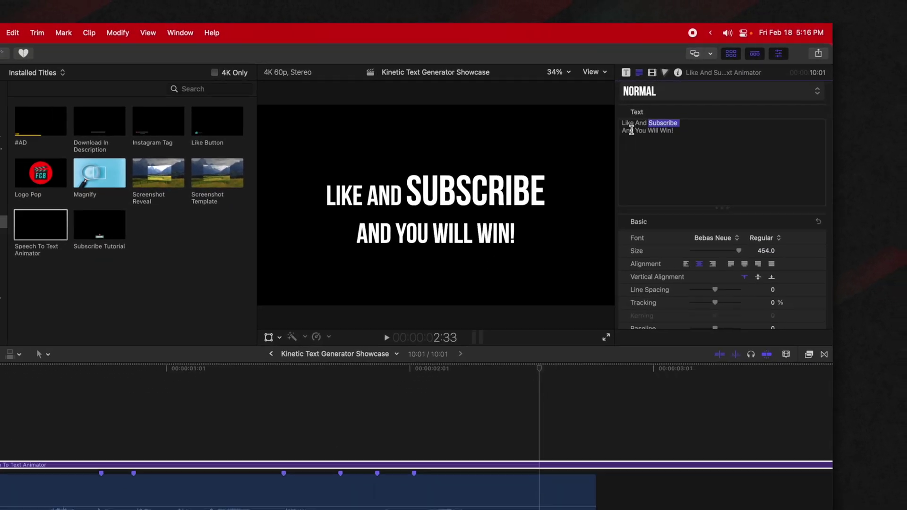
{"action": "left_click_drag", "start_coordinate": [584, 179], "coordinate": [566, 180]}
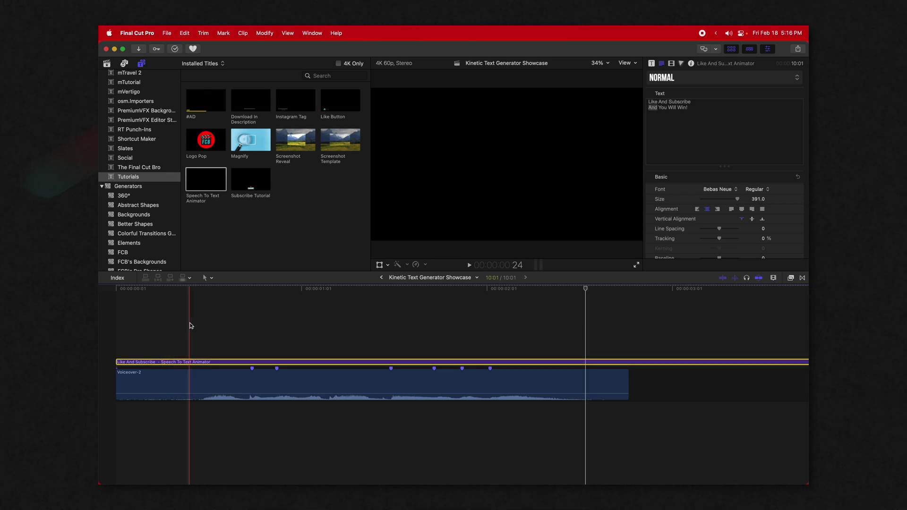
{"action": "key", "text": "space"}
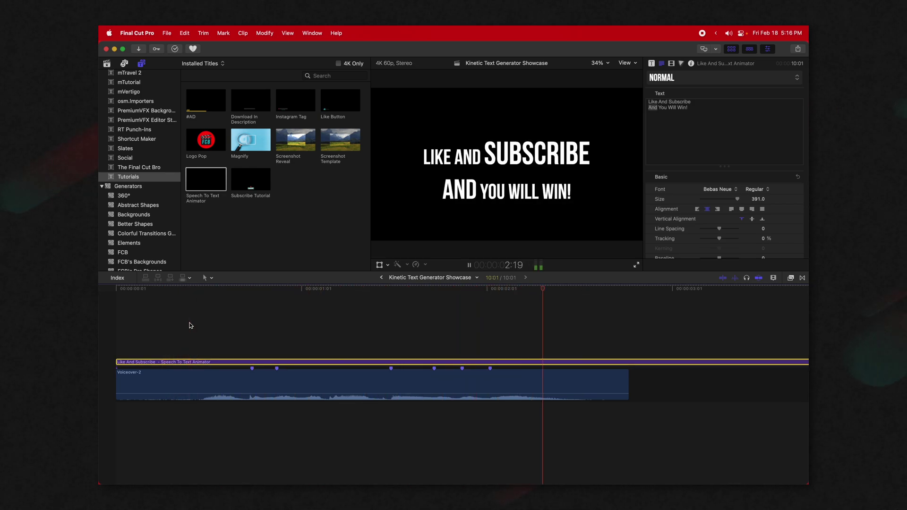